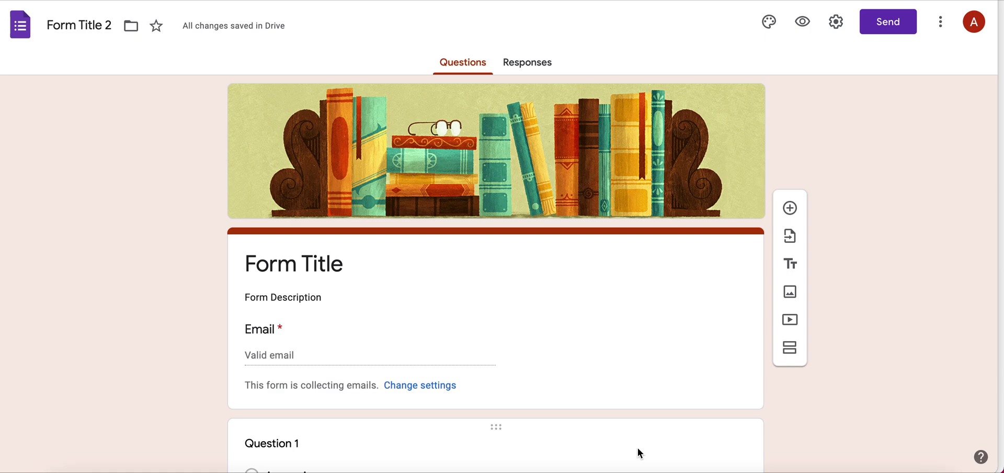
Open the Send form dialog, with email collection on and the subject set to Form Title.
scroll(635, 391, down, 5)
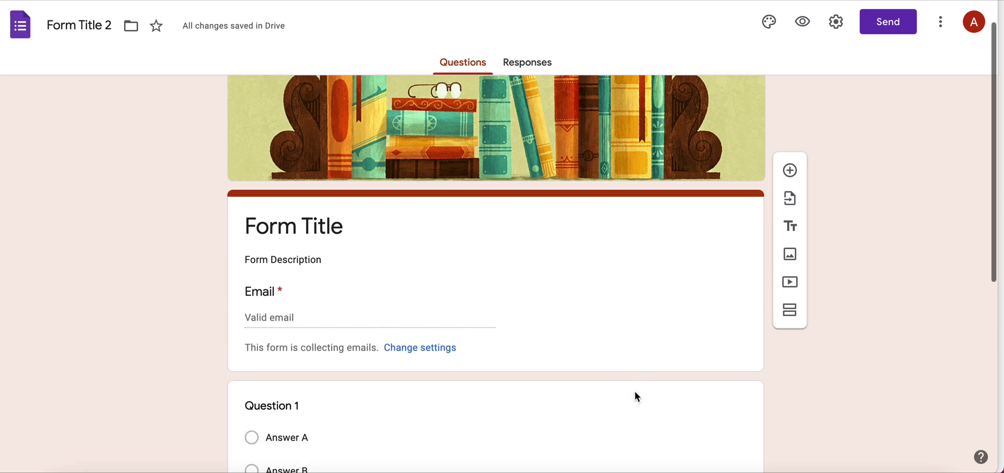
scroll(696, 313, up, 3)
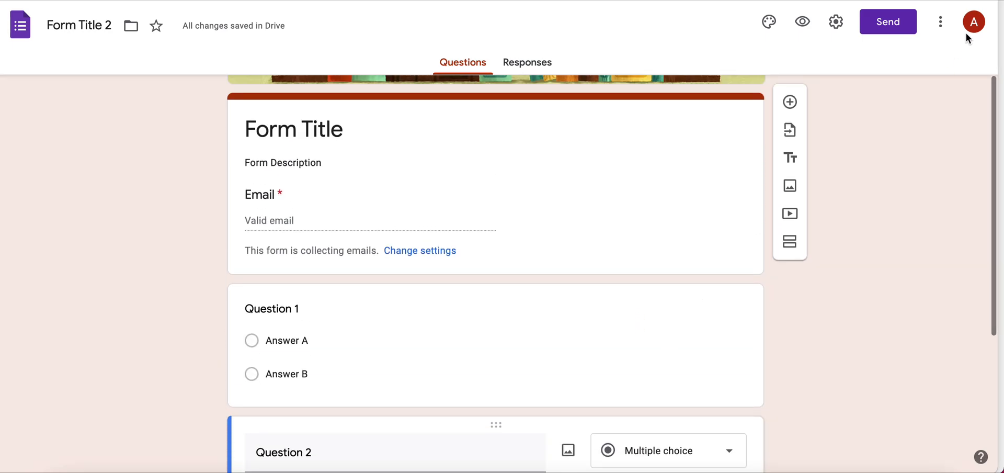
click(885, 27)
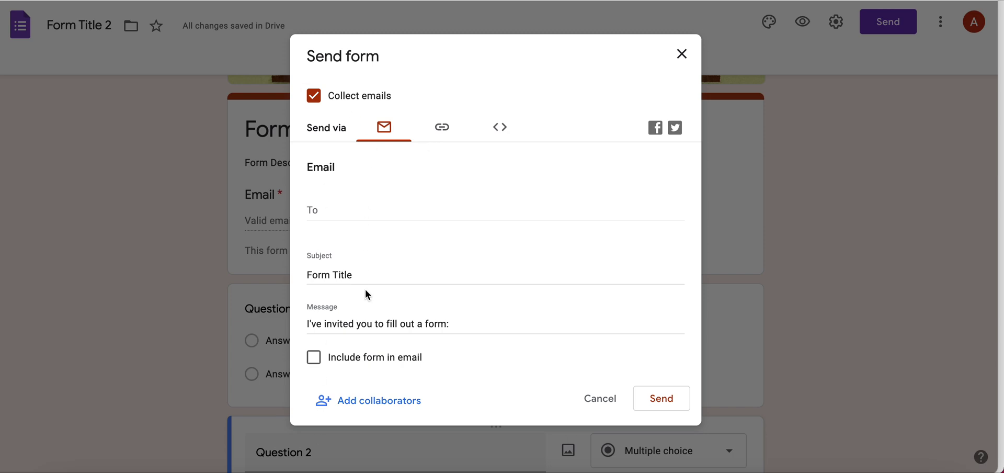
Address the form invitation to the recipient picked from the address suggestions.
click(332, 205)
text(mary)
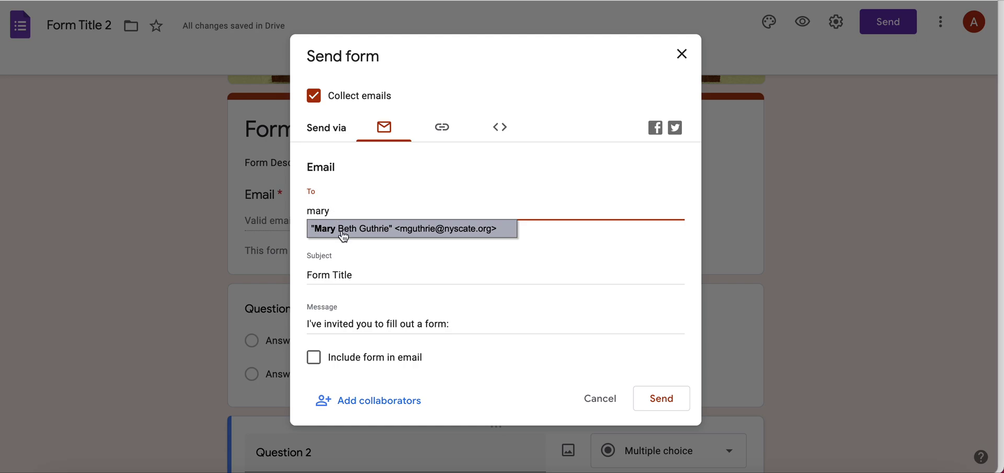
click(343, 231)
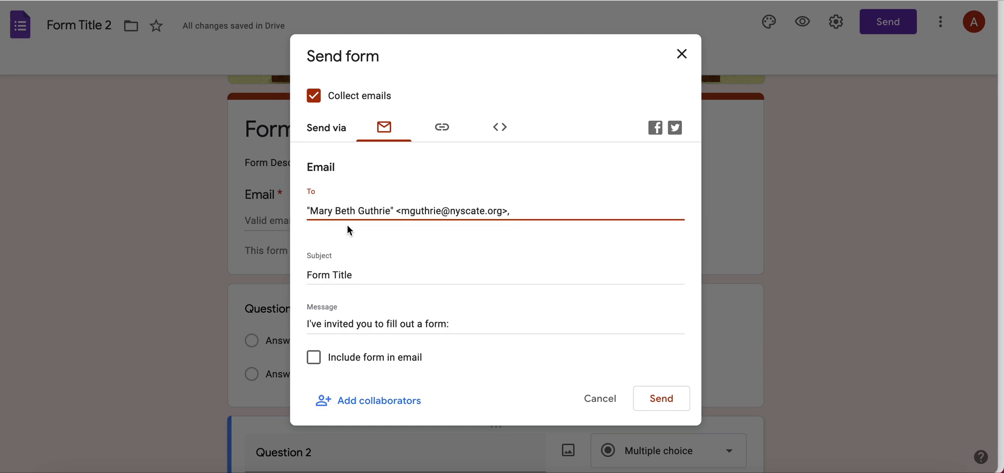
Change the subject to 'Reading Survey', keep the default message, and leave the form unembedded.
click(366, 273)
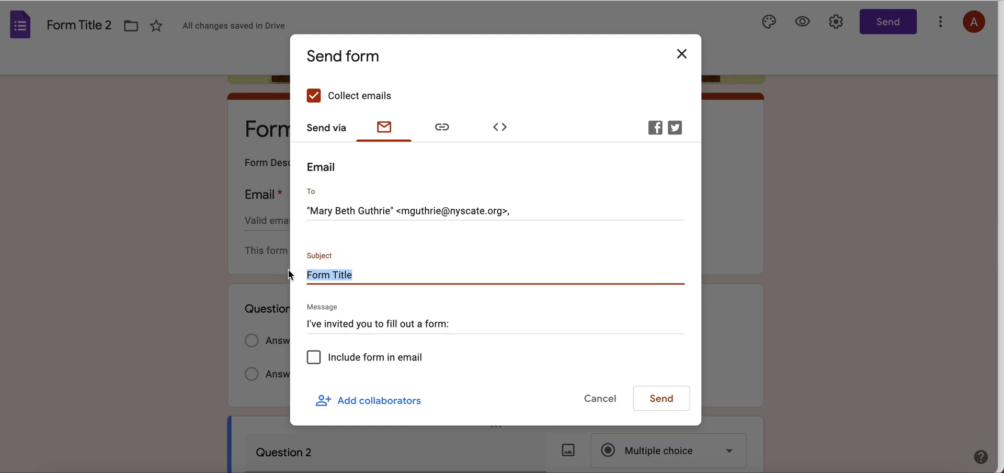
key(BackSpace)
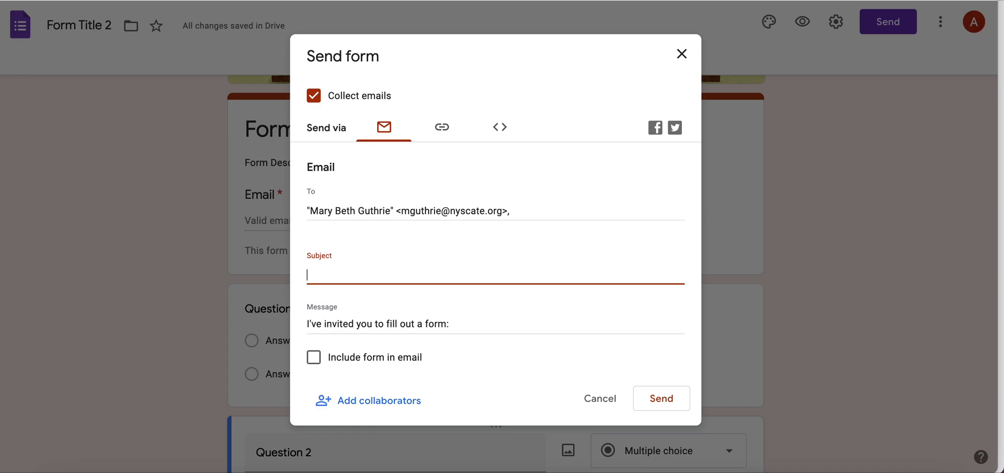
text(Reading Survey)
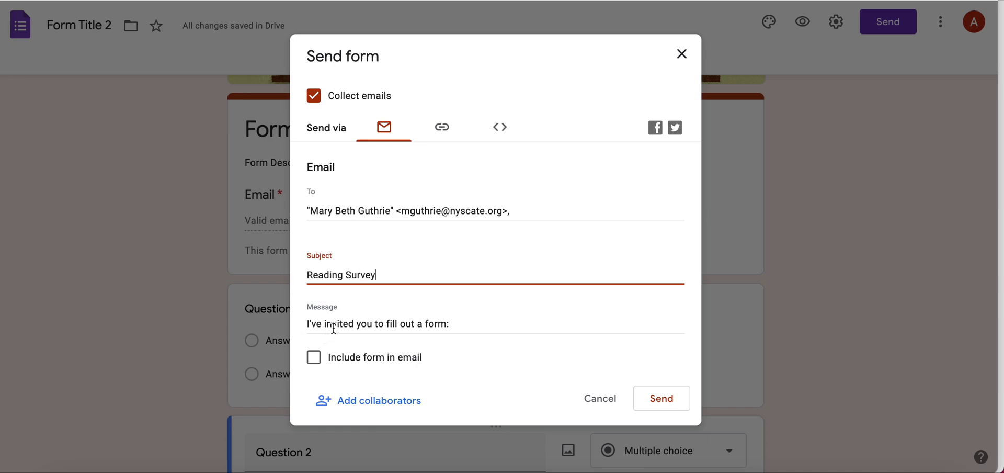
drag(490, 323, 291, 324)
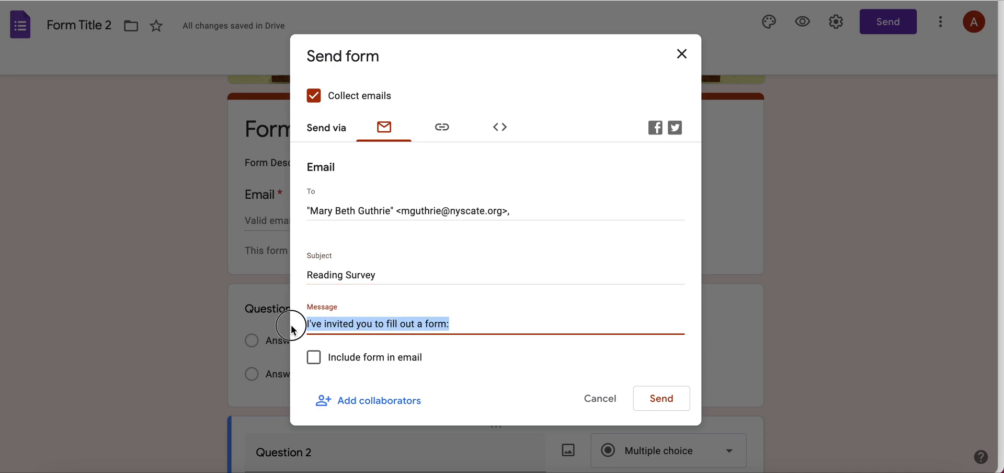
click(368, 362)
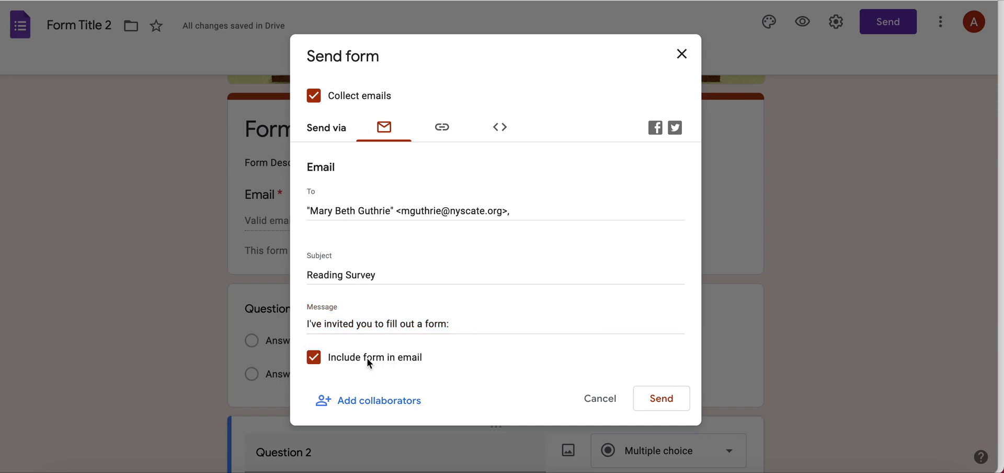
click(368, 362)
Open the Add editors panel and close it without adding any editors.
click(364, 405)
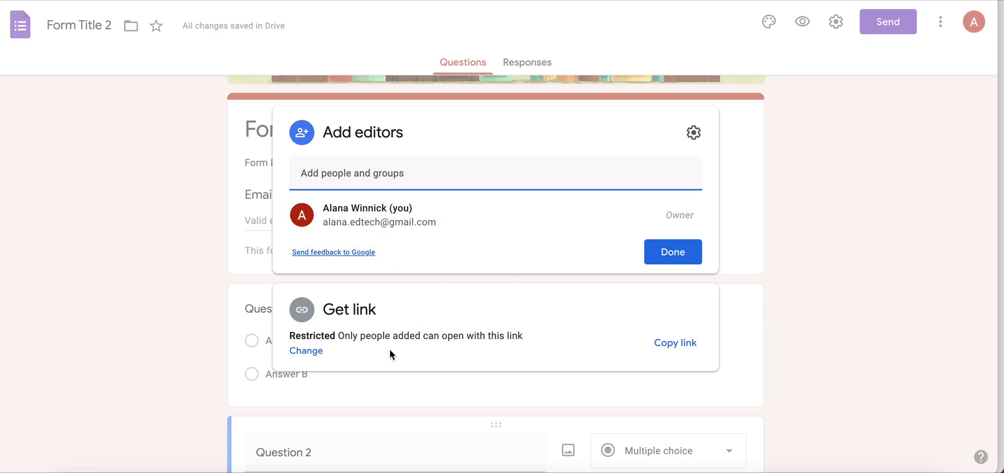
click(837, 207)
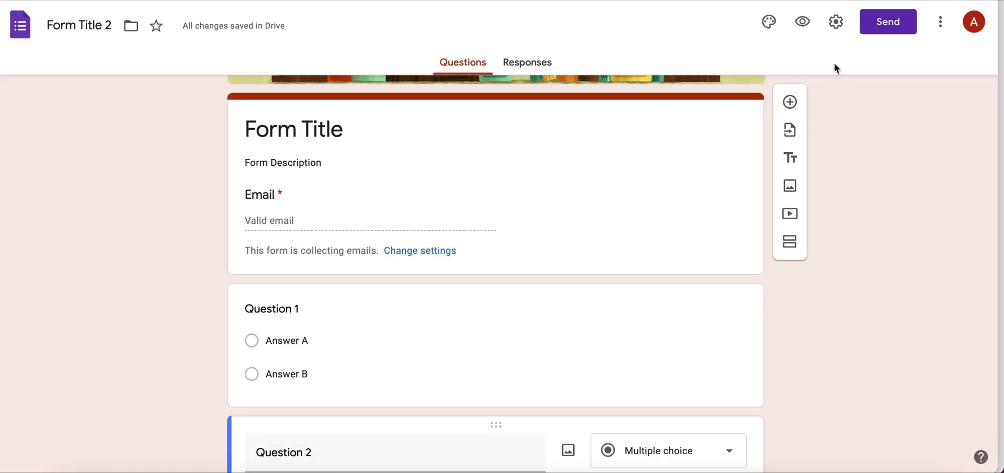
Reopen the Send form dialog, toggling Collect emails off and back on.
click(877, 26)
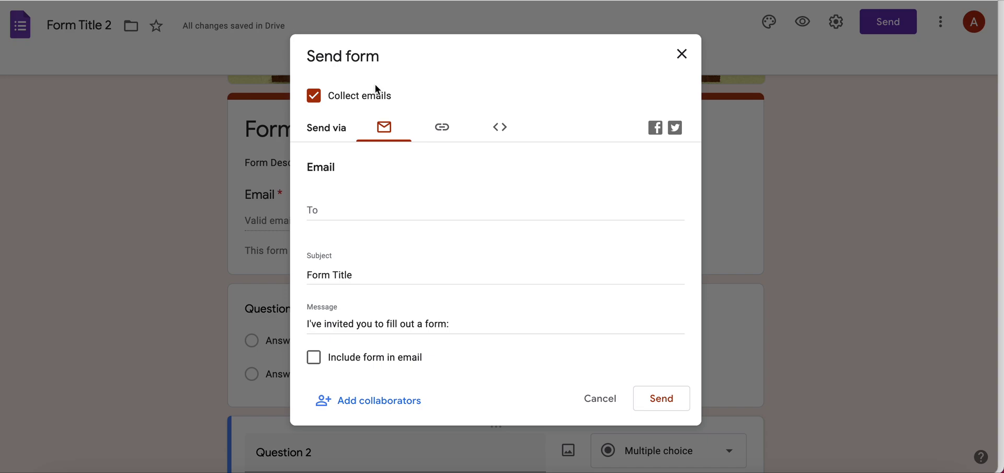
click(316, 97)
click(317, 97)
Copy the form's shareable link and move over to the Gmail draft.
click(442, 131)
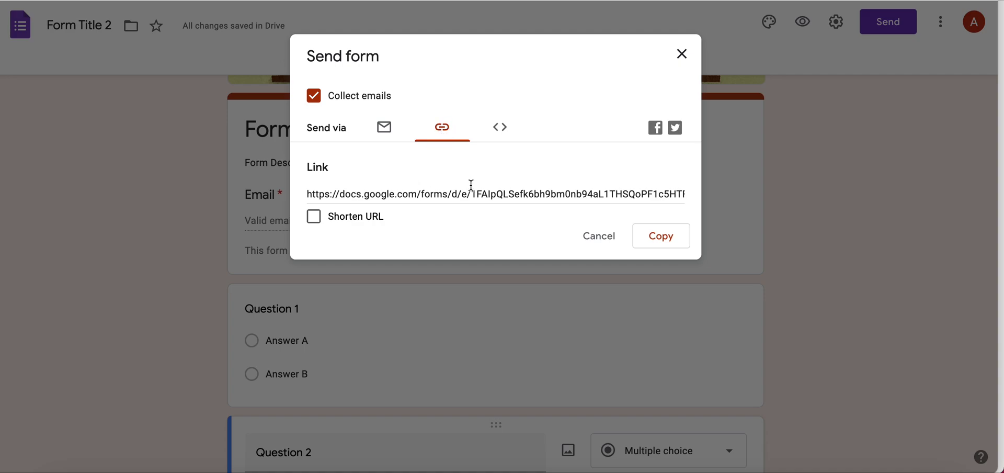
click(663, 238)
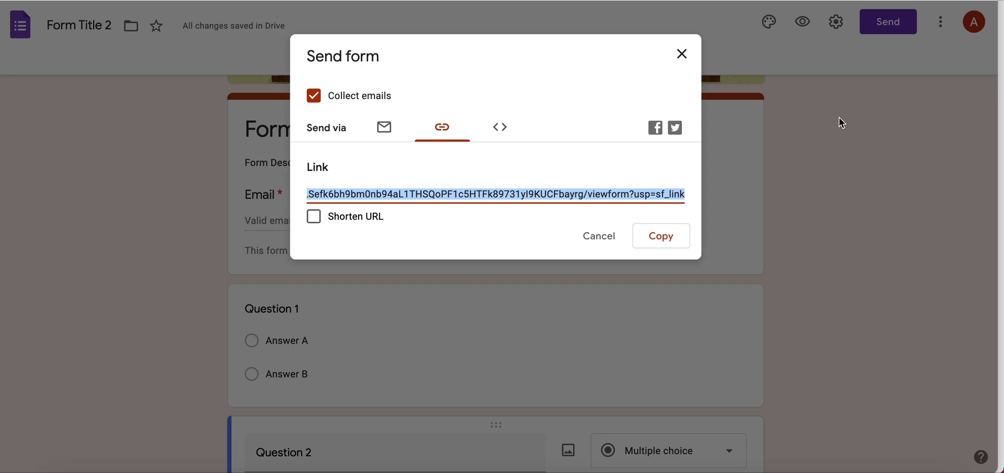
key(ctrl+Tab)
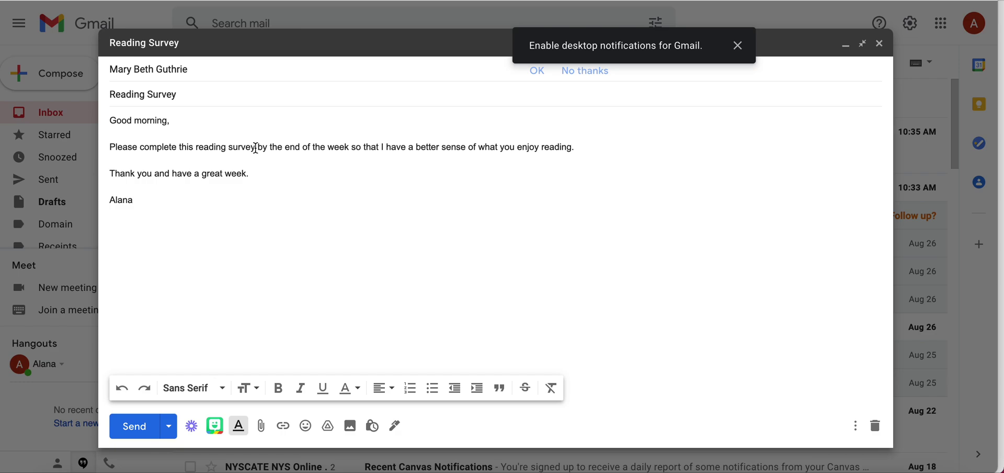
drag(256, 148, 196, 146)
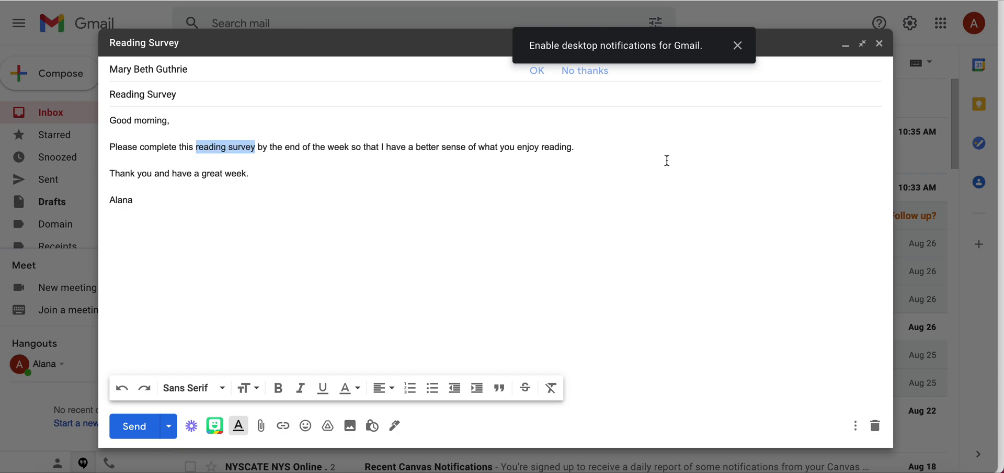
click(645, 152)
key(ctrl+v)
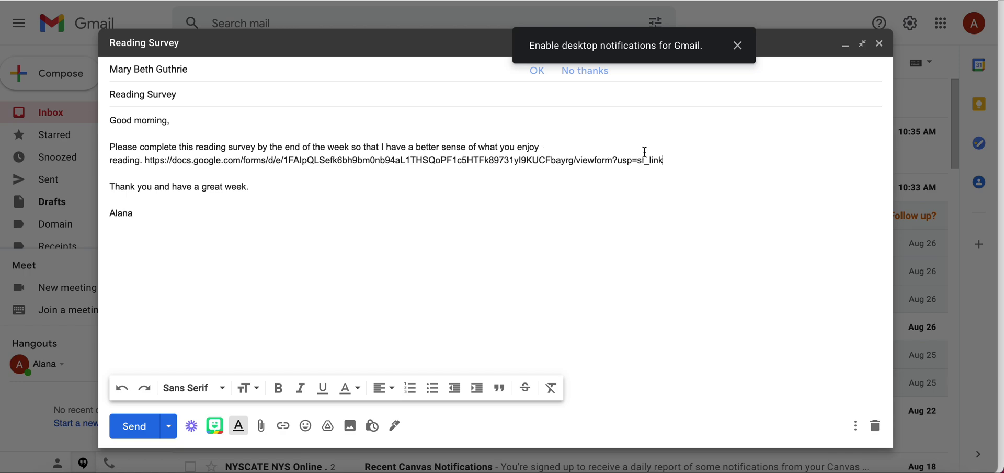
key(ctrl+z)
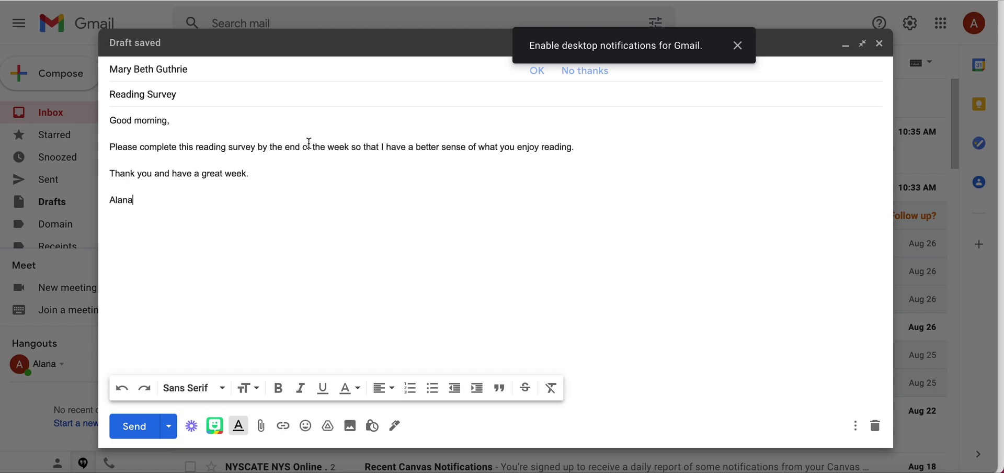
click(178, 147)
drag(178, 147, 256, 146)
Hyperlink the words 'reading survey' in the Gmail draft to the copied form URL.
click(194, 147)
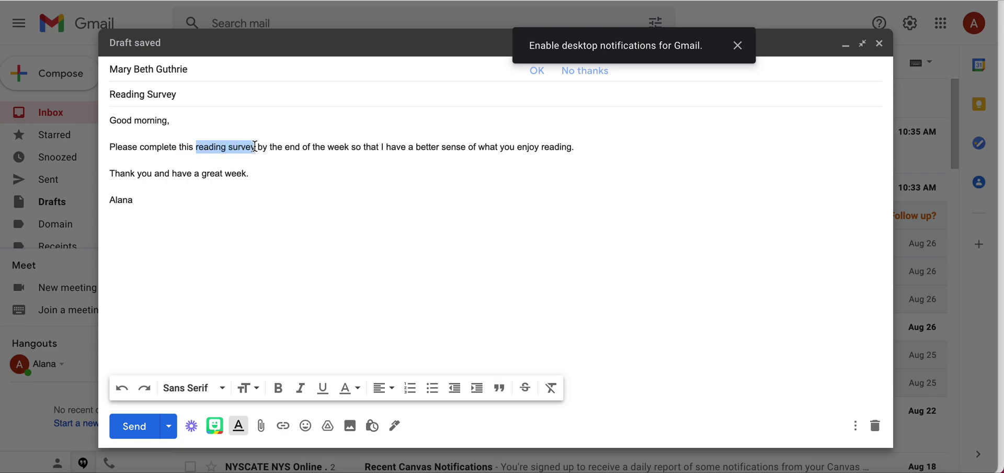
click(283, 426)
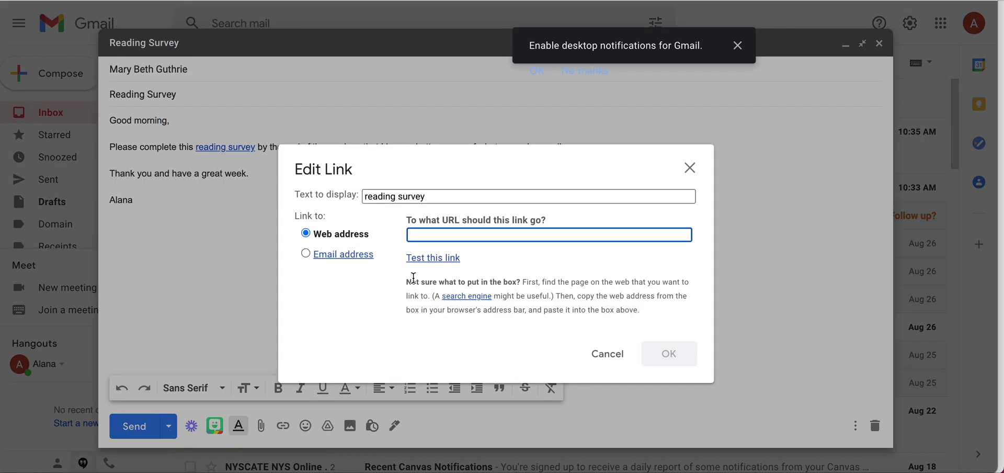
key(super+v)
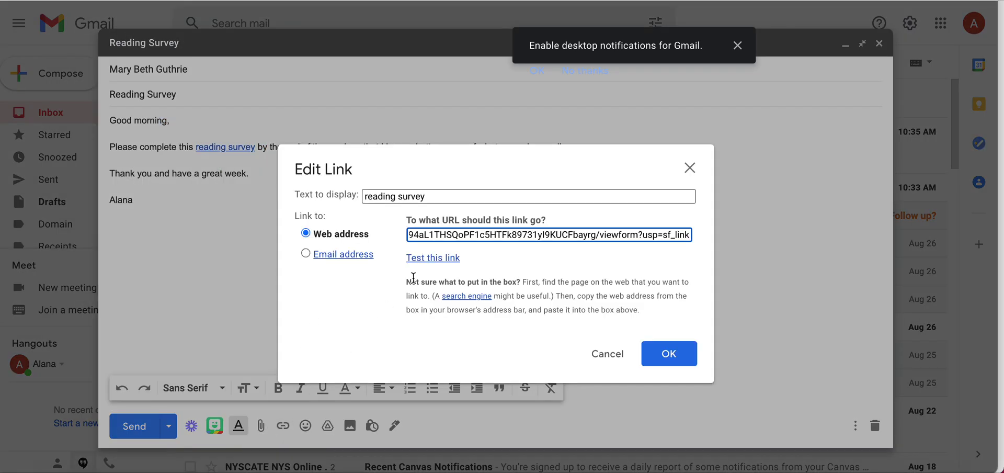
click(668, 350)
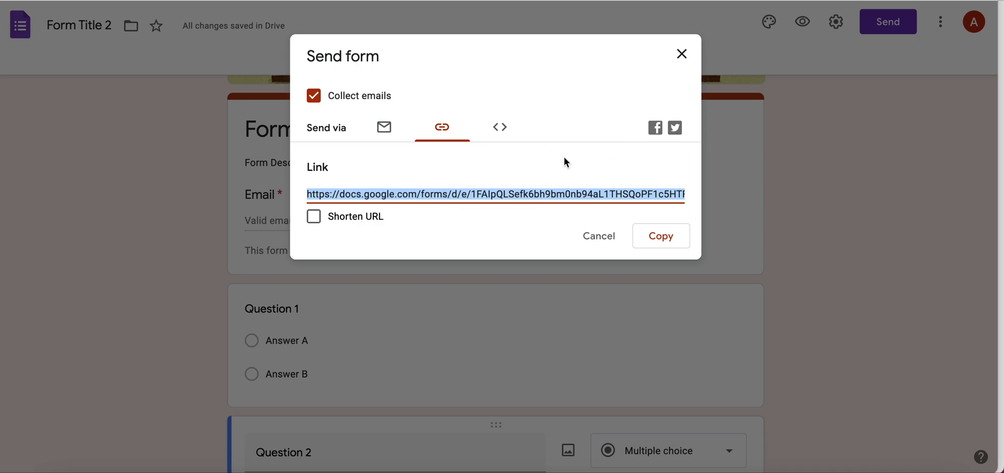
Show the form's embed HTML iframe code sized 640 by 867 px.
click(497, 128)
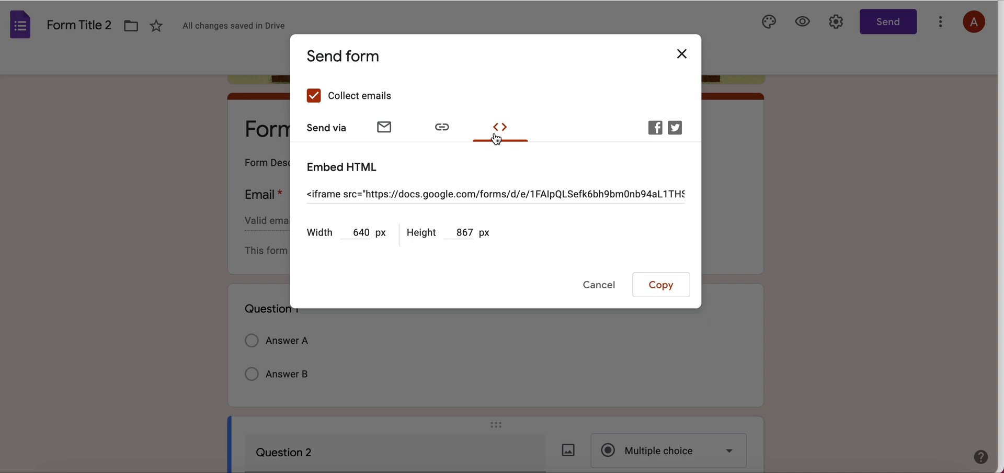
click(380, 130)
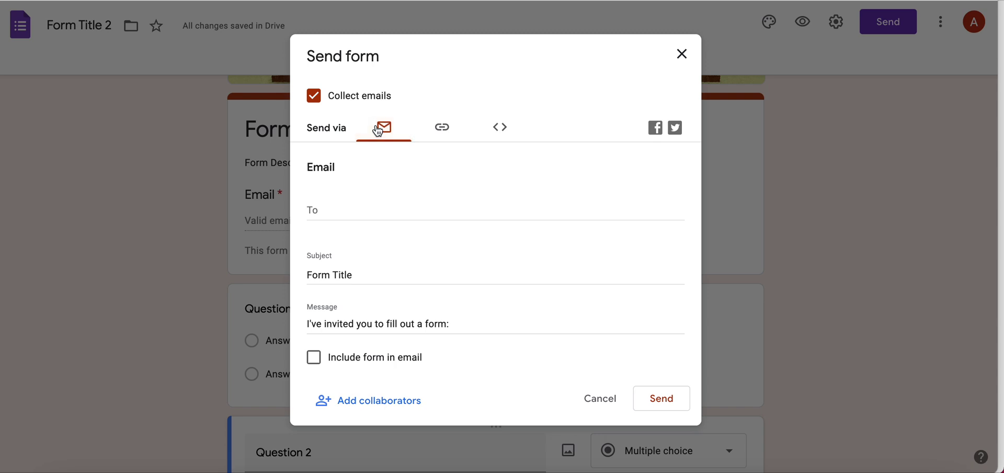
click(447, 138)
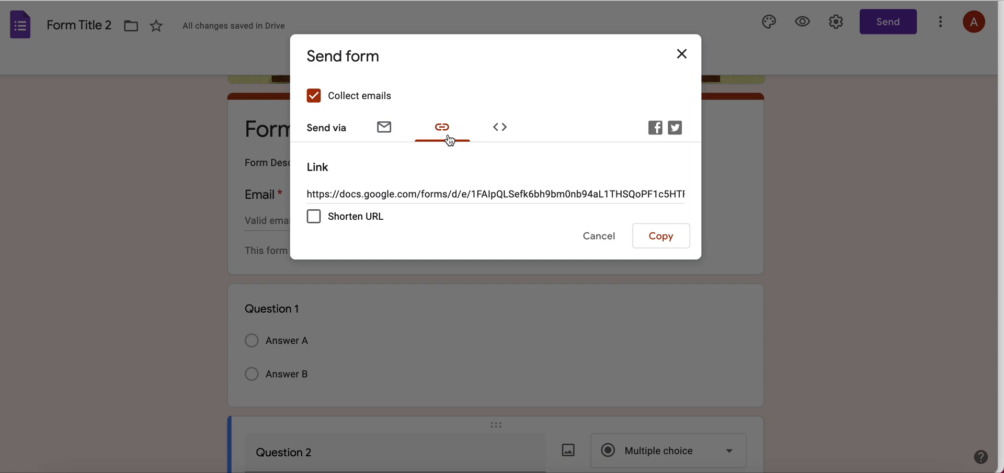
click(504, 132)
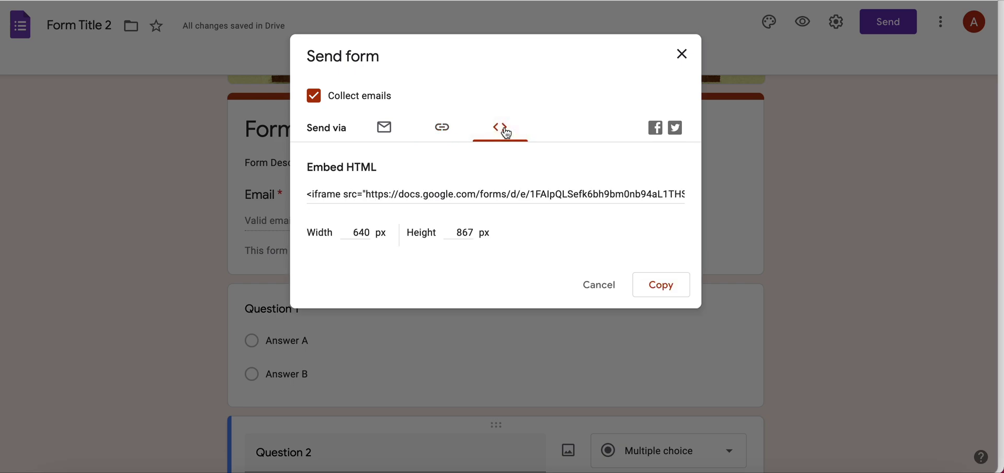